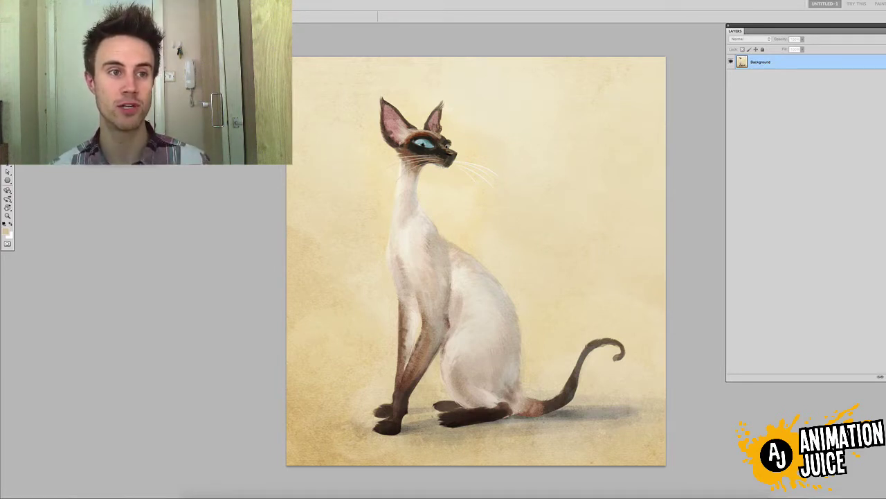
- Convert the cat painting to grayscale and try painting orange (#faaa0f) dabs over the backdrop on a new layer
key(ctrl+shift+u)
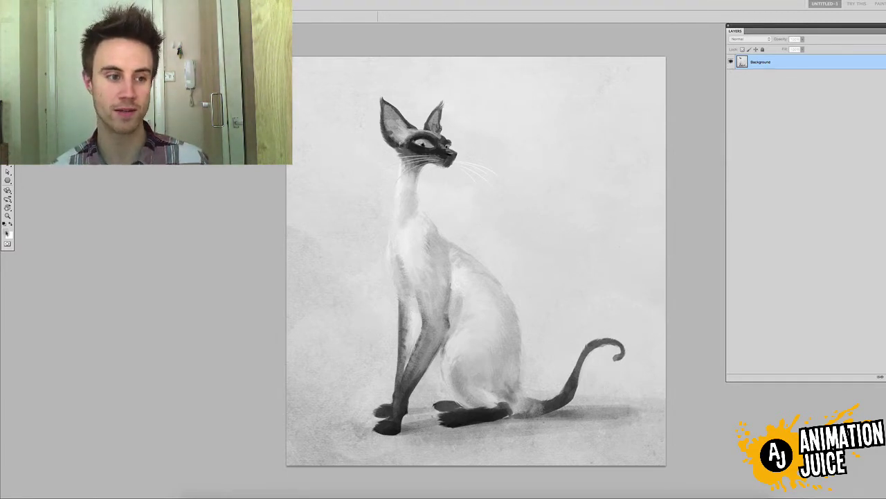
key(ctrl+shift+alt+n)
click(6, 233)
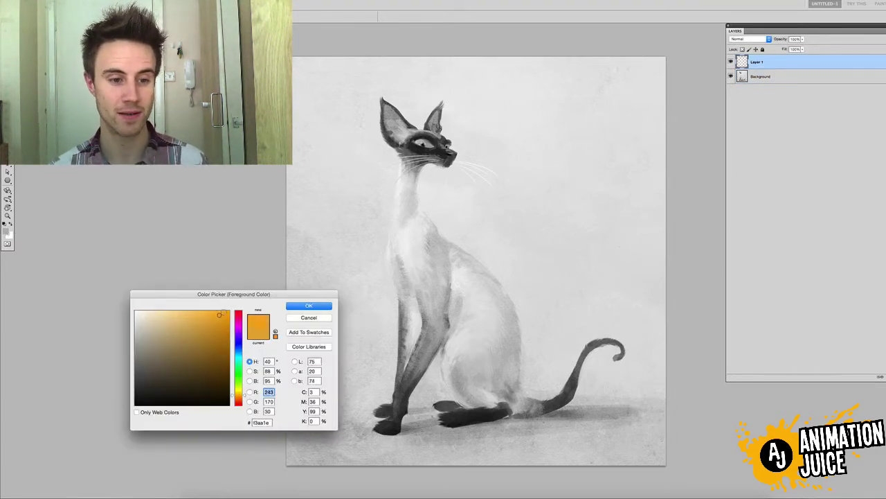
click(309, 306)
drag(558, 174, 558, 220)
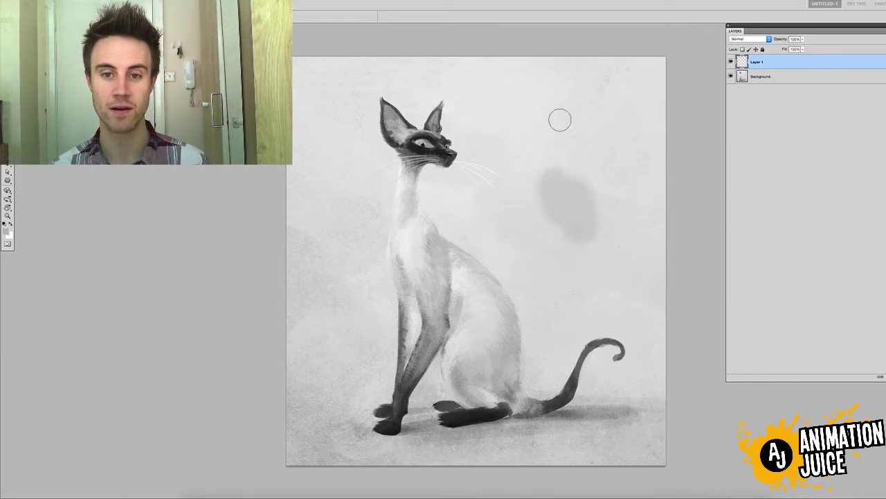
drag(552, 114, 564, 118)
click(327, 143)
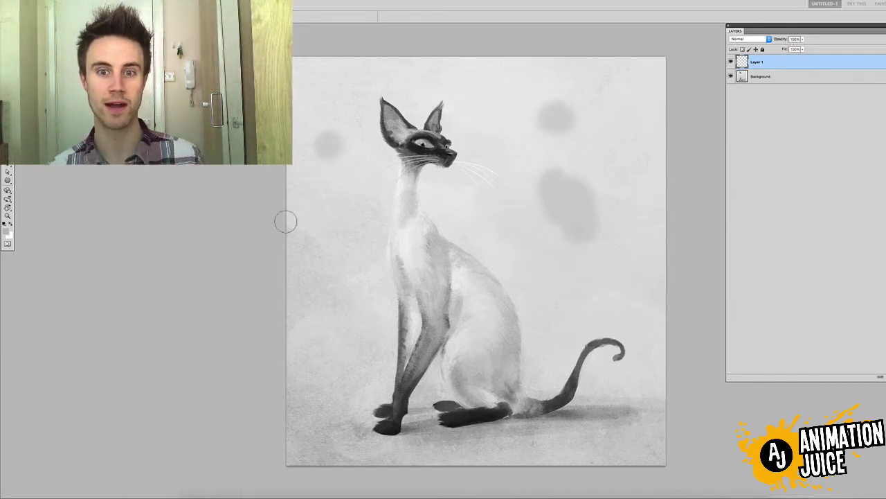
- Change the foreground colour to green and try a few brush dabs on either side of the cat
click(7, 233)
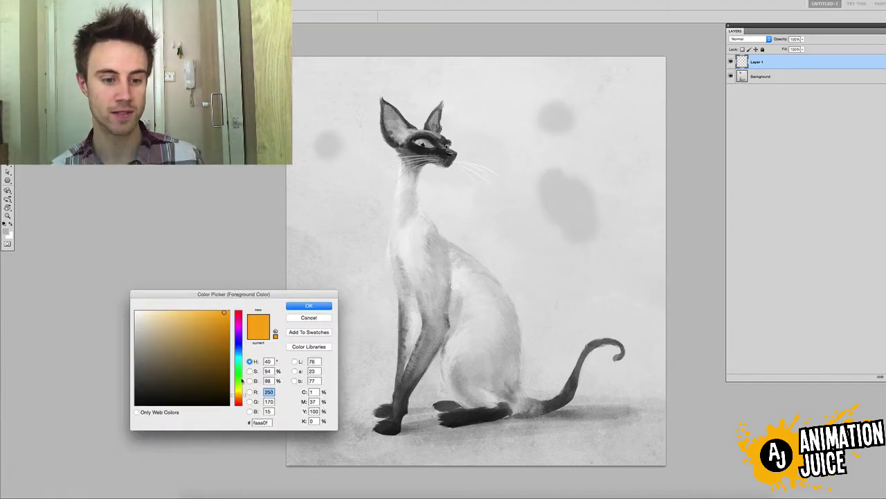
click(239, 380)
click(309, 306)
click(351, 317)
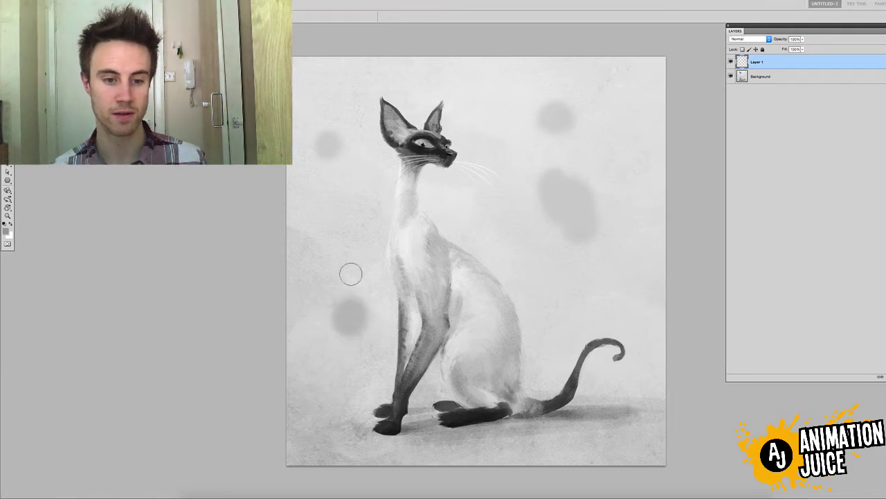
click(563, 289)
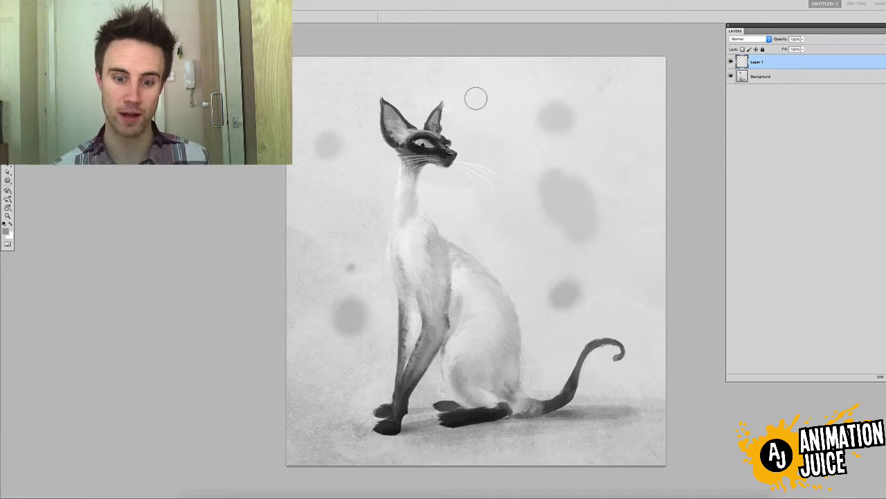
- Undo all the test dabs, the added layer and the grayscale conversion
key(ctrl+z)
key(ctrl+z)
key(ctrl+z)
key(ctrl+z)
key(ctrl+z)
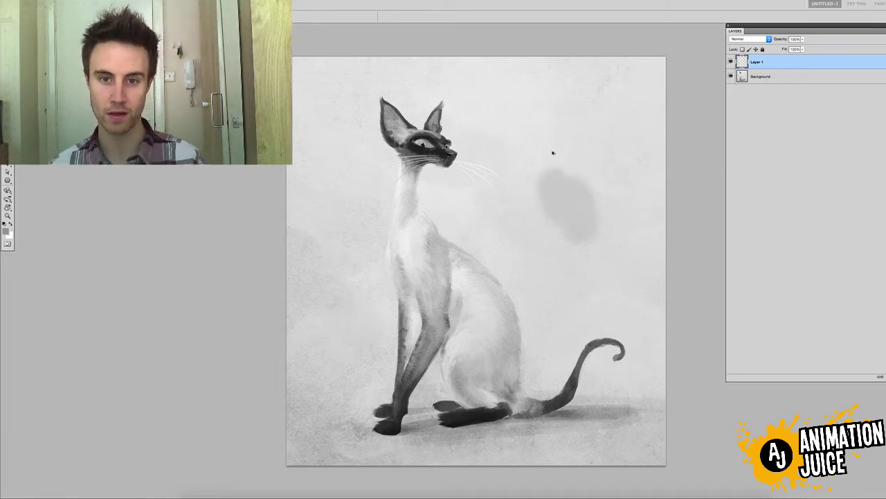
key(ctrl+z)
key(ctrl+z)
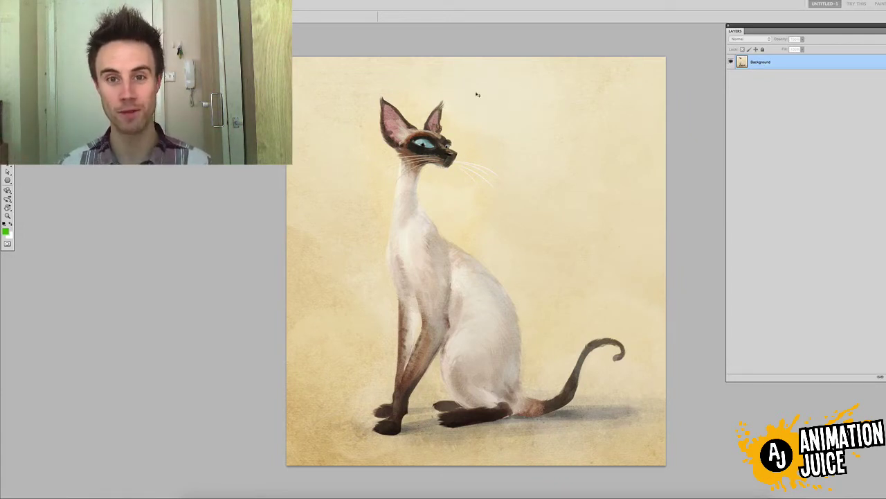
- Add a black-filled layer above the painting, set its blend mode to Saturation, and toggle its visibility to compare colour with values
key(d)
key(ctrl+shift+alt+n)
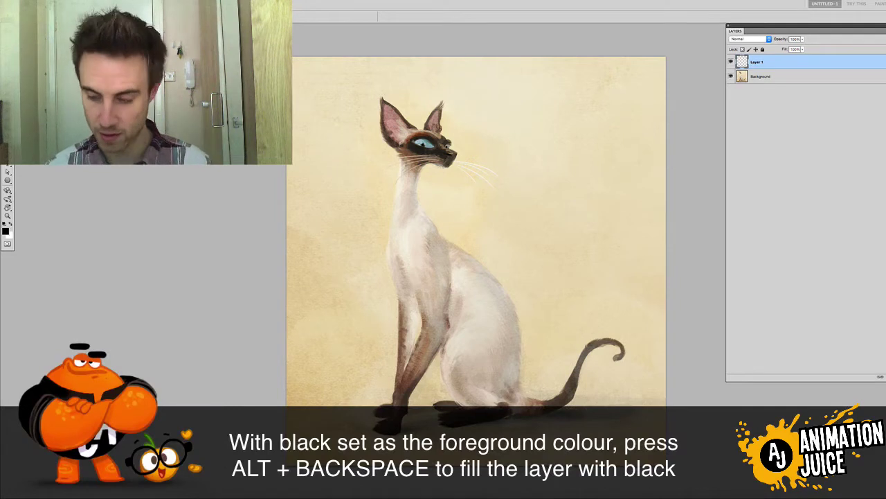
key(alt+BackSpace)
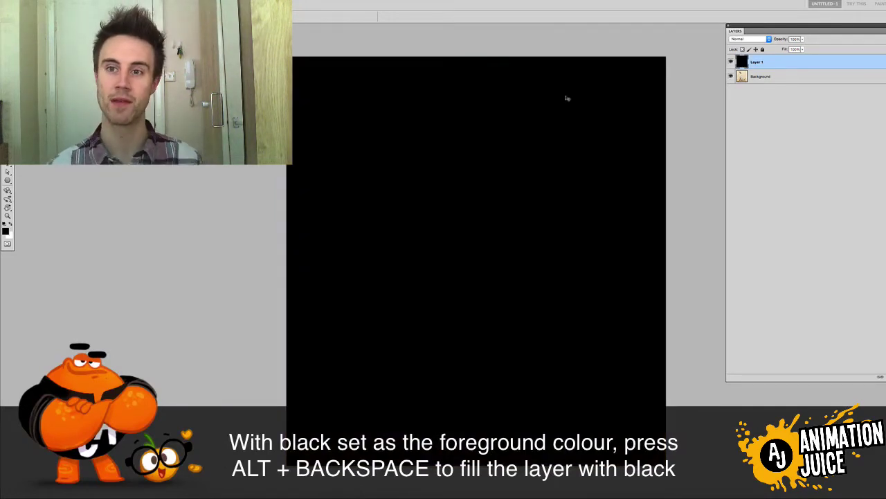
click(756, 40)
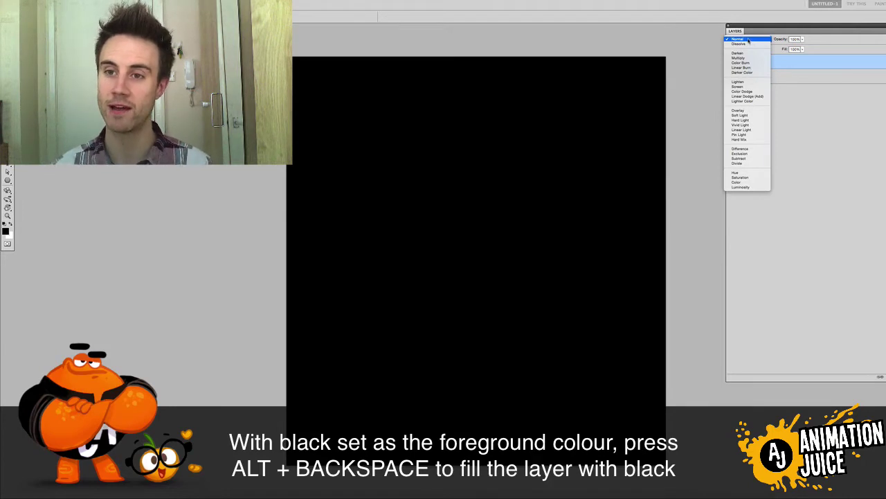
click(748, 178)
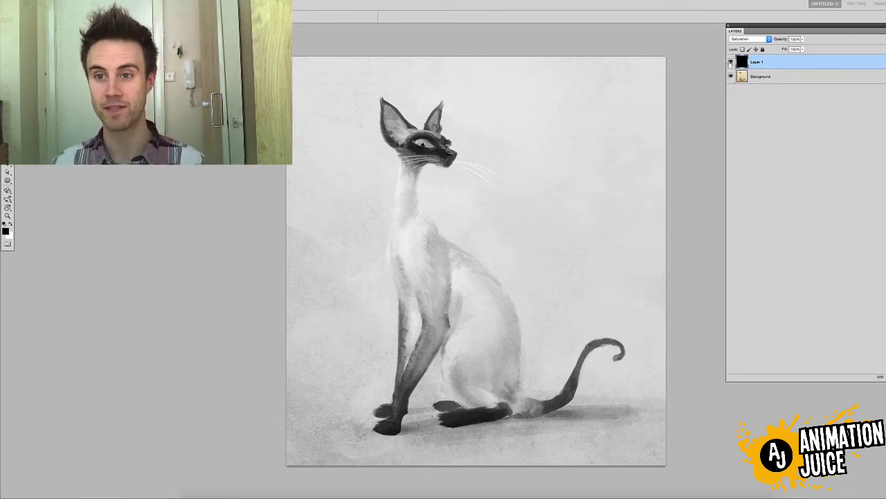
click(730, 62)
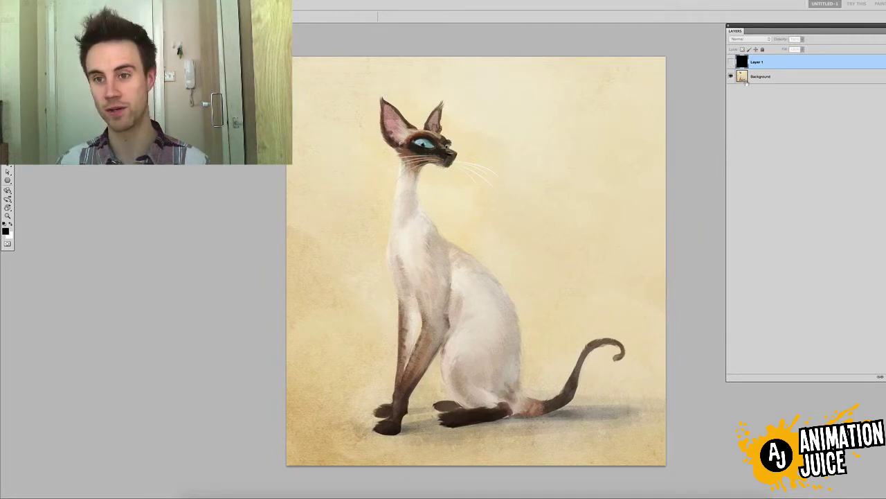
click(730, 62)
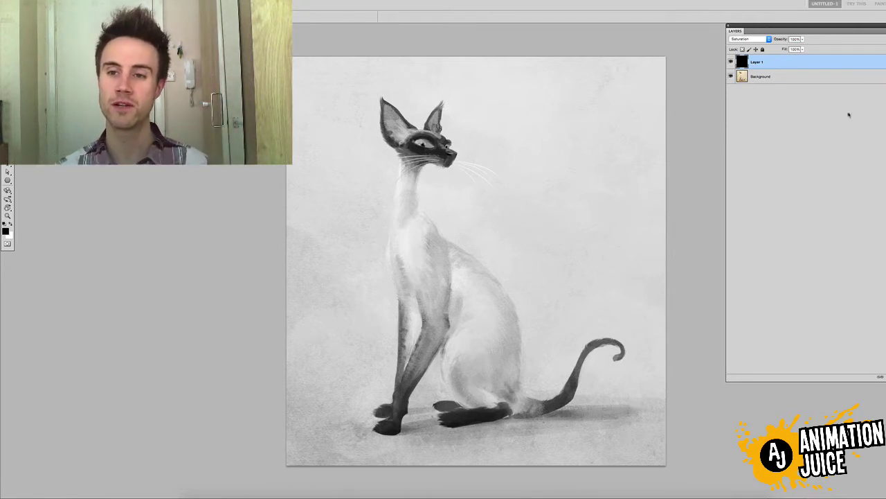
- Hide the black Saturation layer and add an empty layer directly above the Background
click(731, 62)
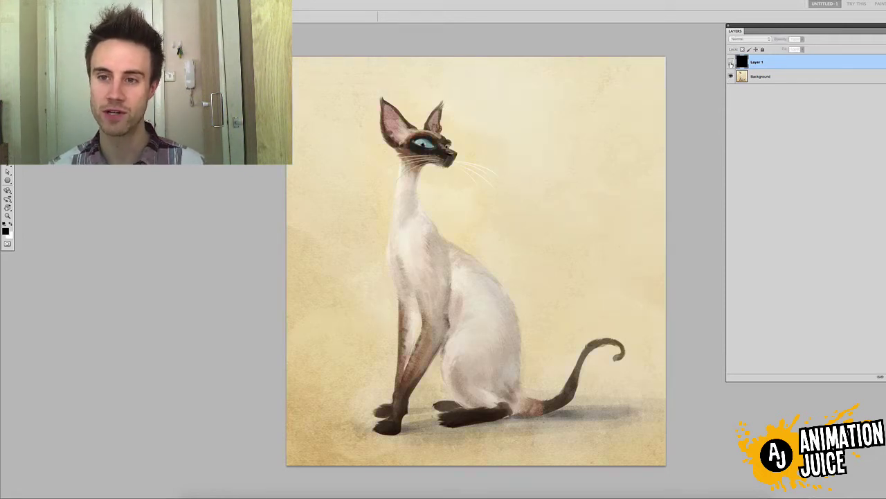
click(767, 77)
key(ctrl+shift+alt+n)
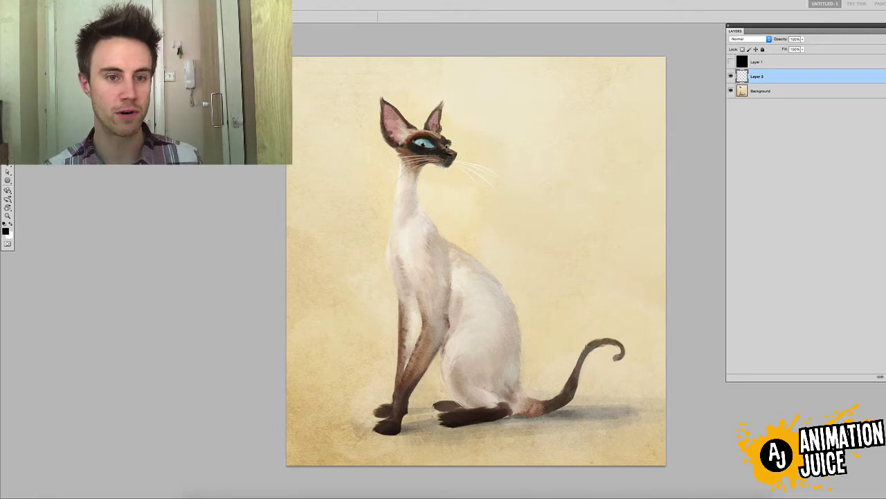
- Sample a beige from the backdrop and brush it softly over the cat's dark front and hind paws on the new layer
click(372, 223)
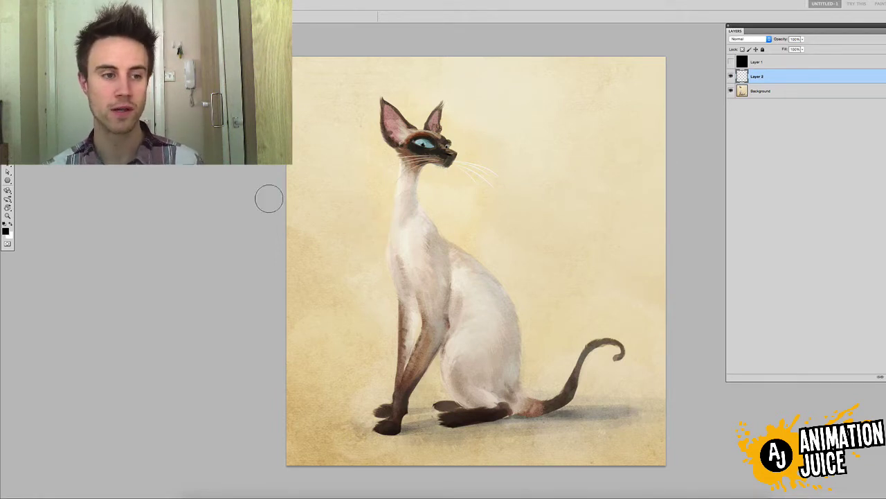
click(5, 231)
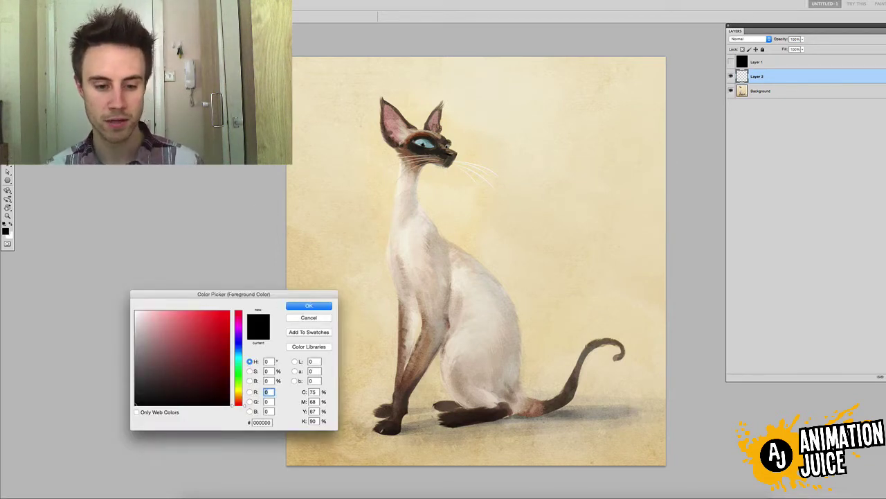
click(354, 381)
key(Return)
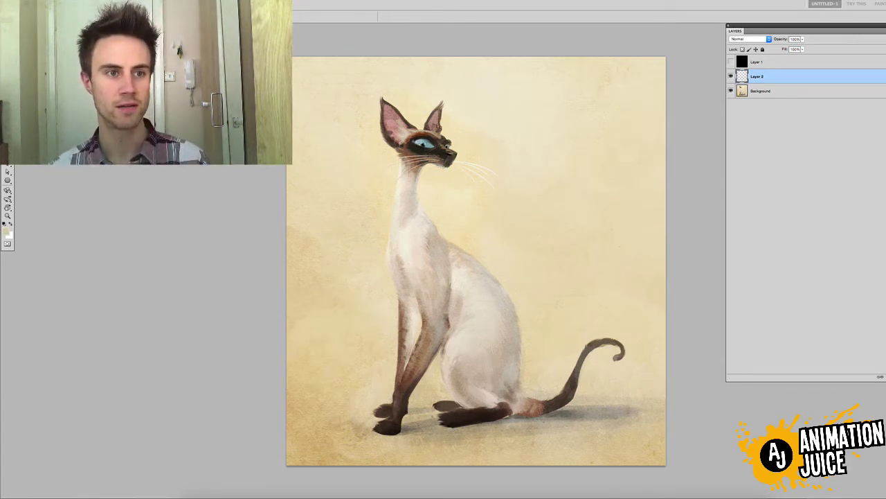
drag(371, 424, 397, 426)
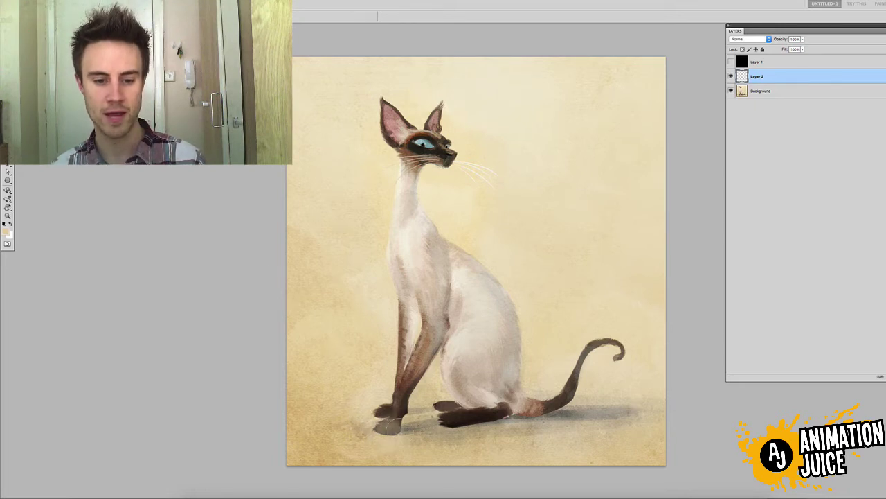
key(1)
key(ctrl+z)
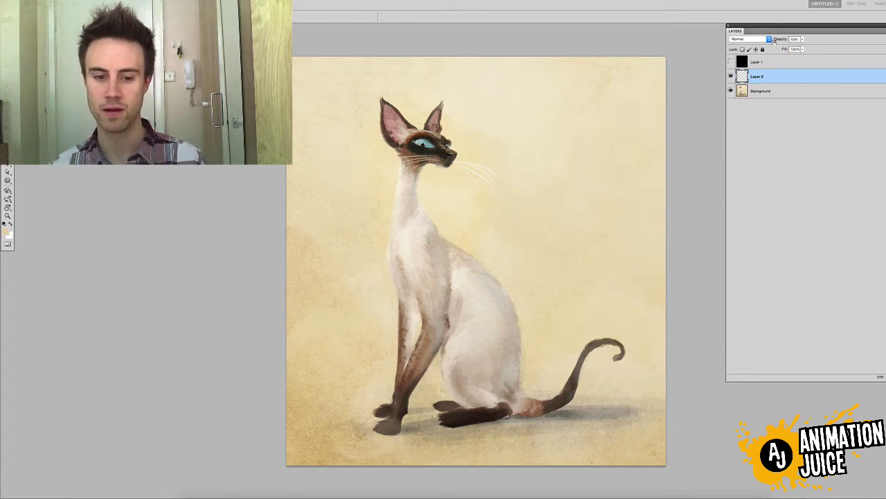
mouse_move(429, 411)
mouse_down()
mouse_move(498, 413)
mouse_move(446, 412)
mouse_up()
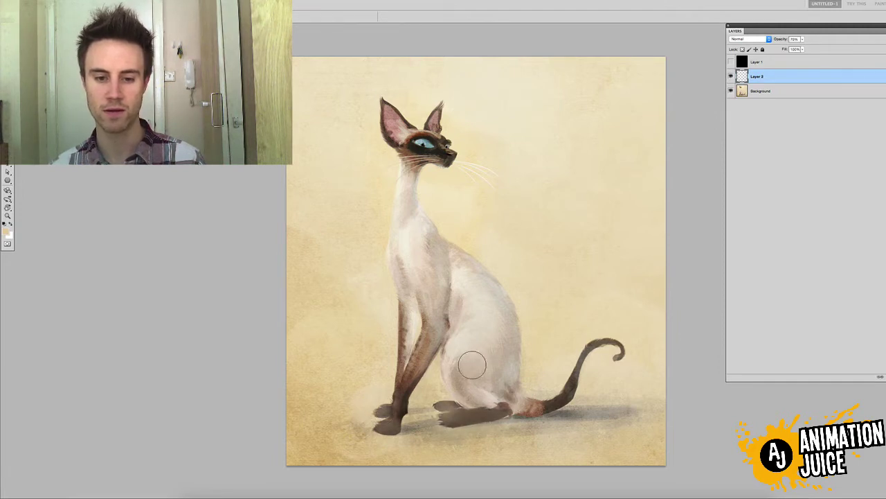
- Fine-tune the opacity of the beige haze layer so it subtly lightens the dark paws and tail
drag(779, 40, 766, 40)
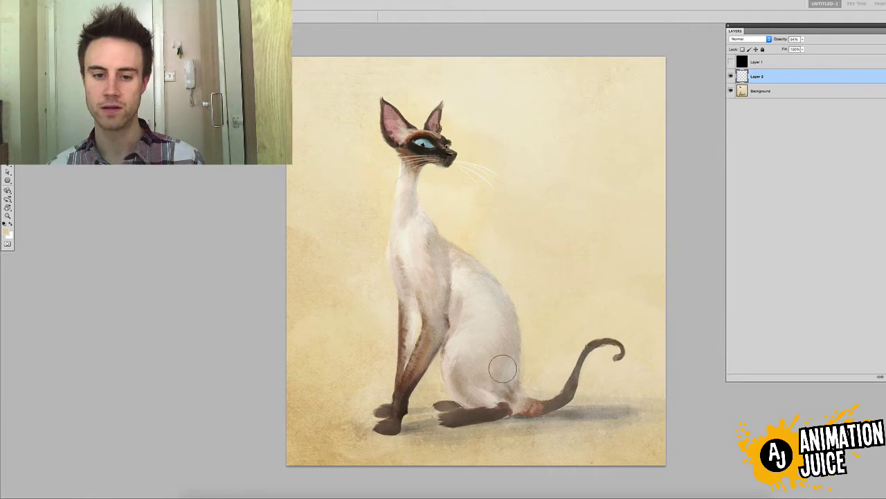
drag(783, 39, 781, 39)
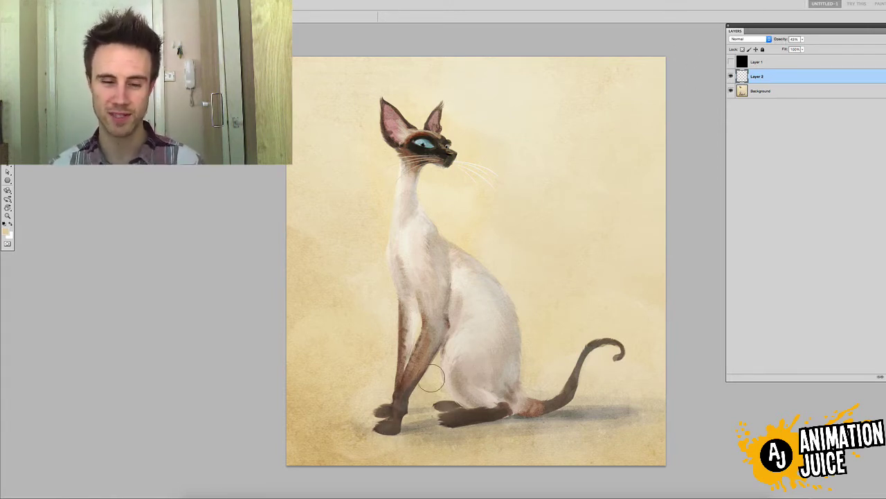
drag(776, 39, 785, 39)
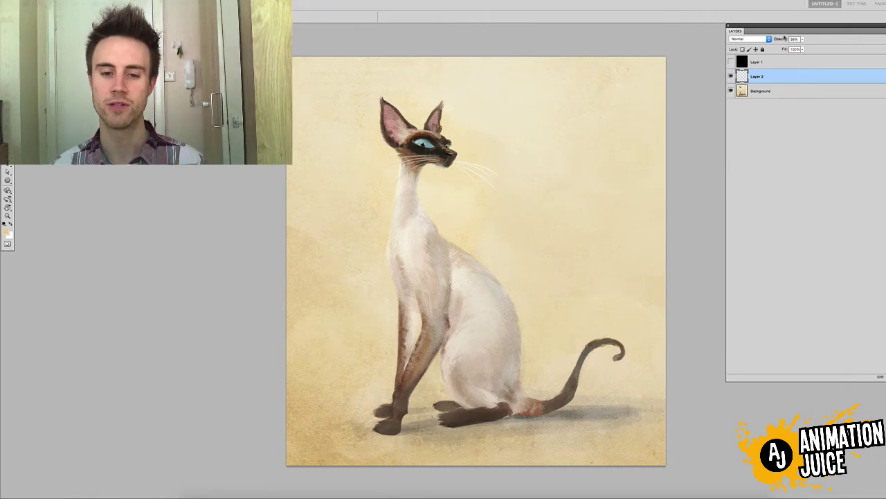
click(368, 399)
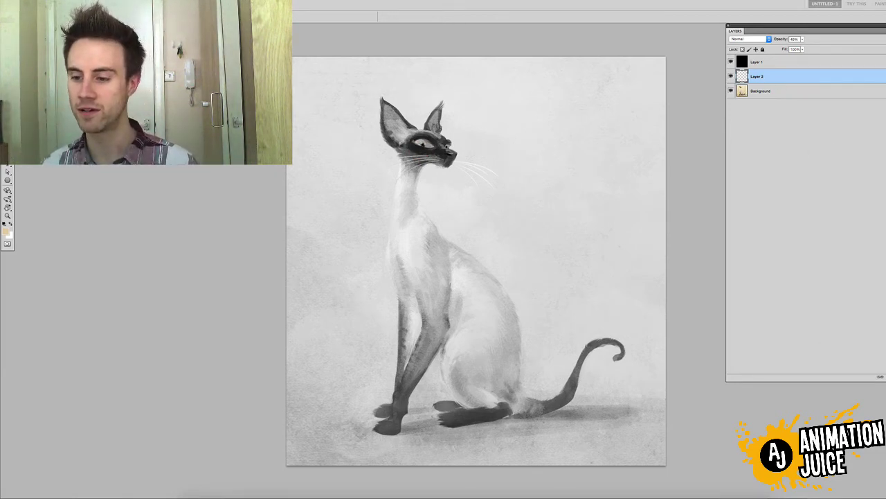
- With the black layer hidden, add a layer above the haze layer and paint an off-white highlight on the cat's eye
key(ctrl+shift+alt+n)
click(730, 62)
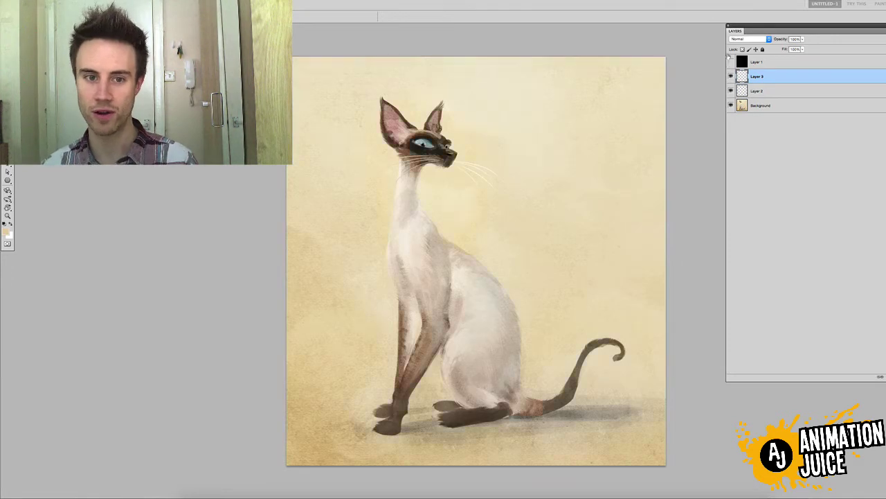
alt+click(402, 185)
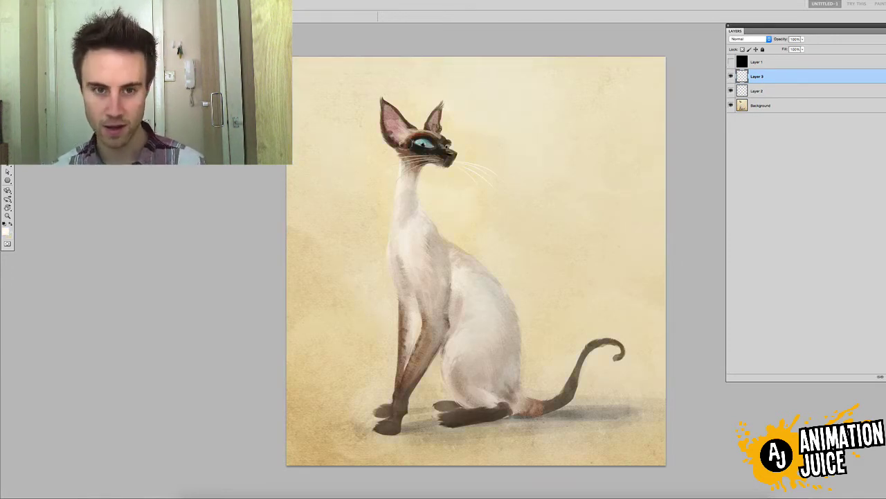
scroll(421, 147, up, 2)
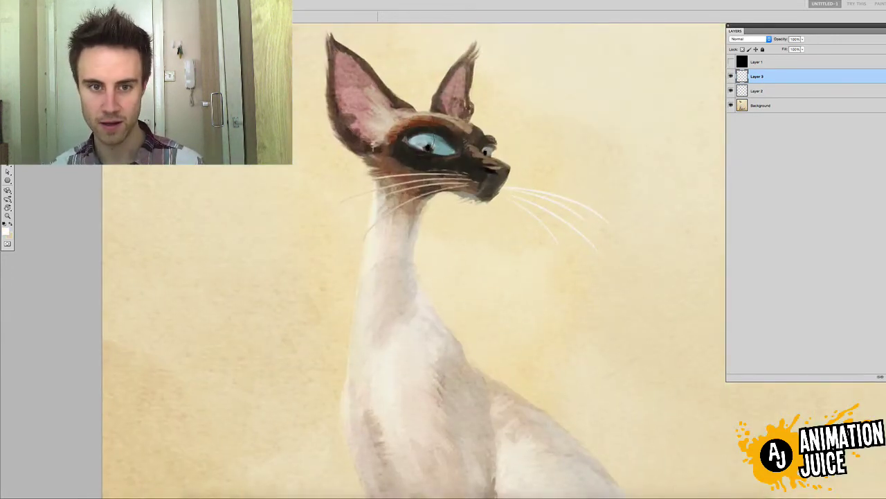
drag(409, 142, 445, 142)
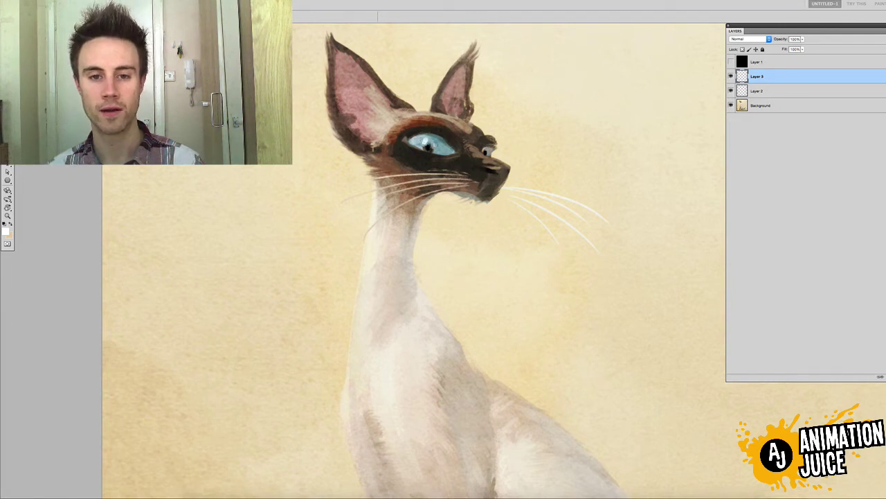
- Show the black Saturation layer and examine the values of the whole cat and its face in grayscale
key(z)
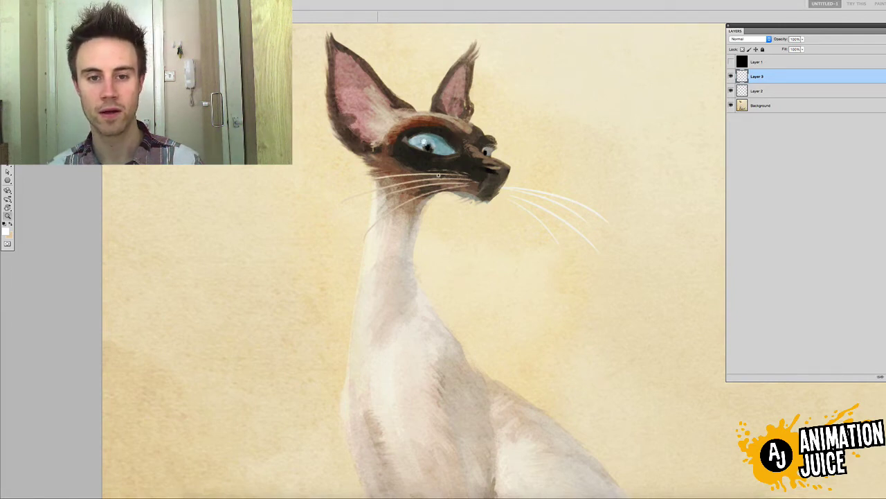
key(ctrl+0)
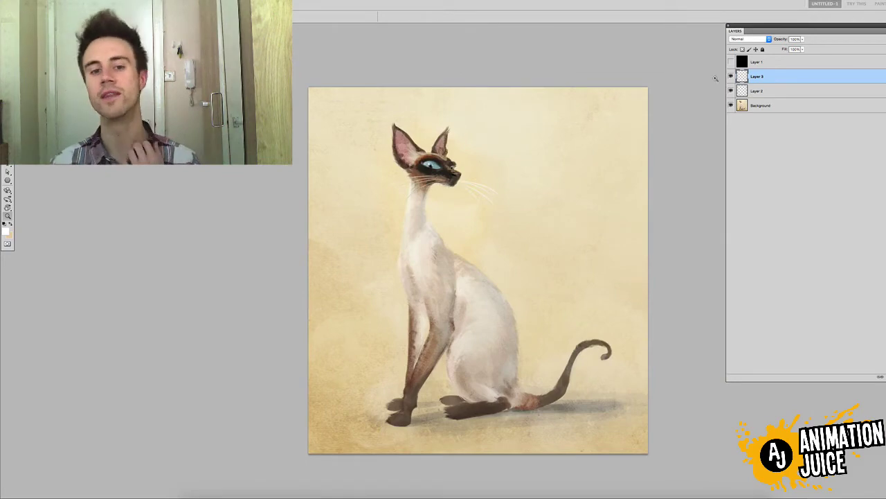
click(731, 62)
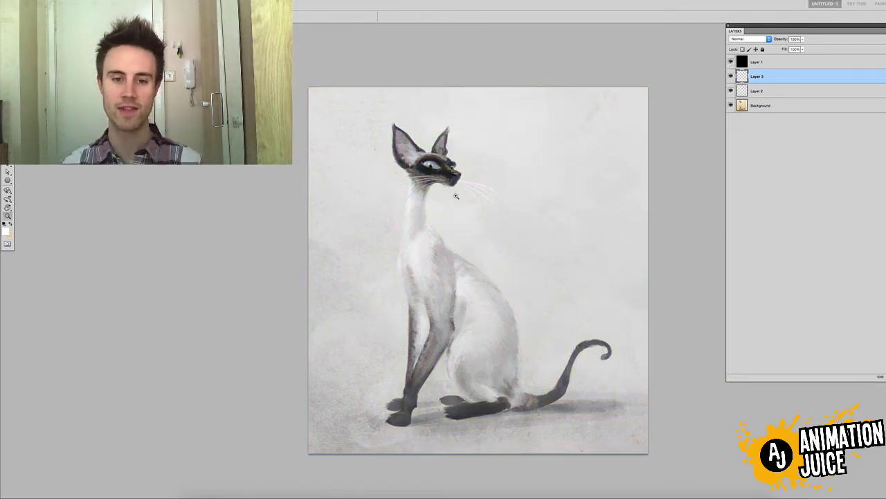
mouse_move(456, 196)
mouse_down()
mouse_move(431, 169)
mouse_move(416, 172)
mouse_up()
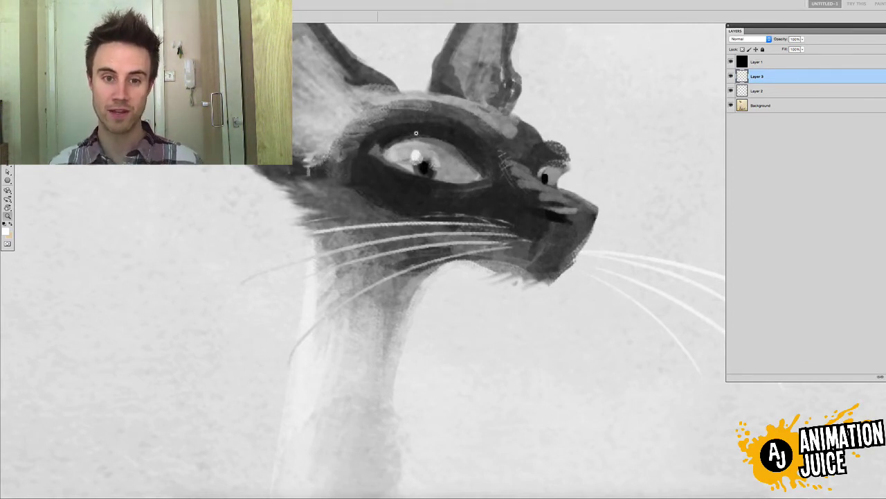
- Compare the whole cat painting in colour and in grayscale by hiding and showing the black Saturation layer
key(ctrl+minus)
key(ctrl+minus)
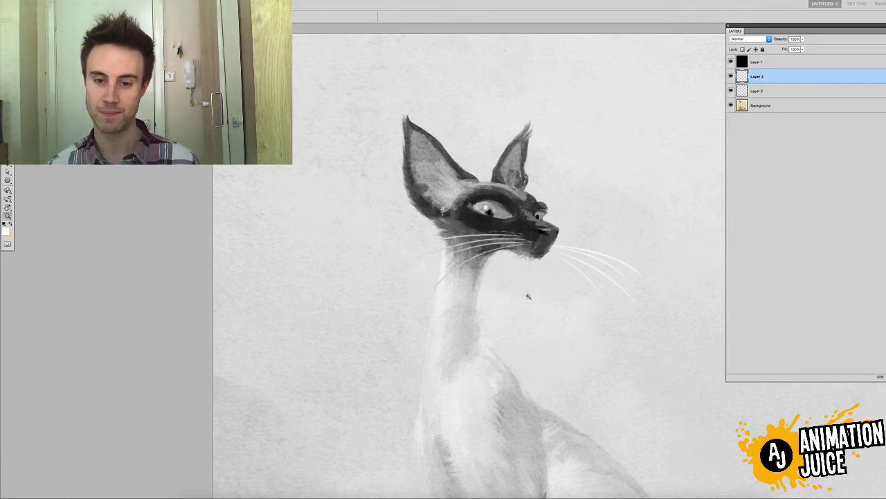
alt+click(593, 304)
alt+click(594, 306)
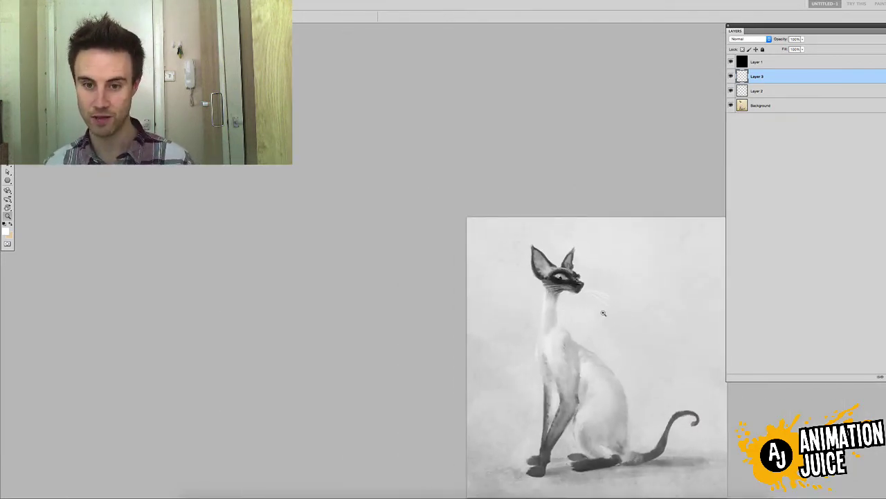
click(731, 62)
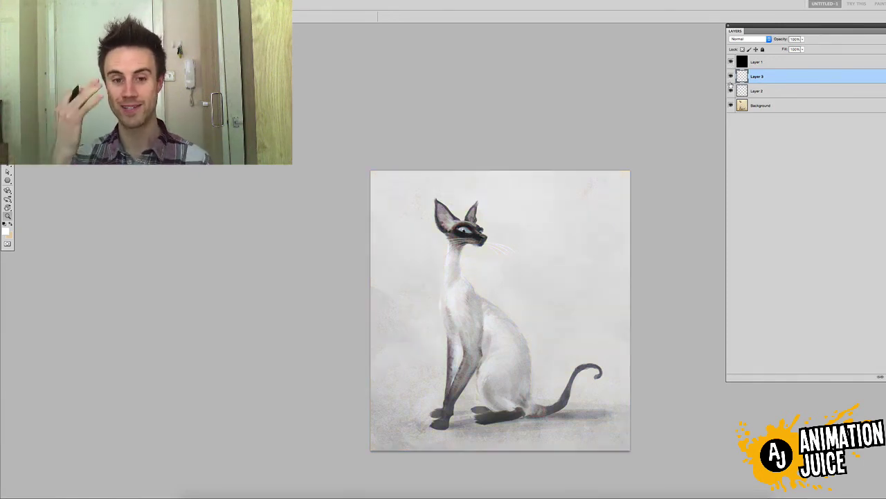
click(731, 62)
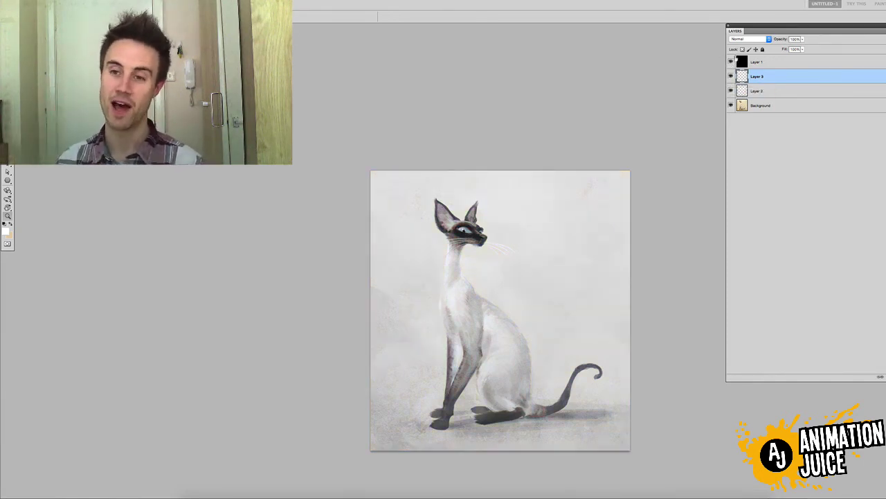
- Select the black layer at the top of the stack and choose Saturation as its blend mode
click(762, 63)
drag(784, 27, 752, 32)
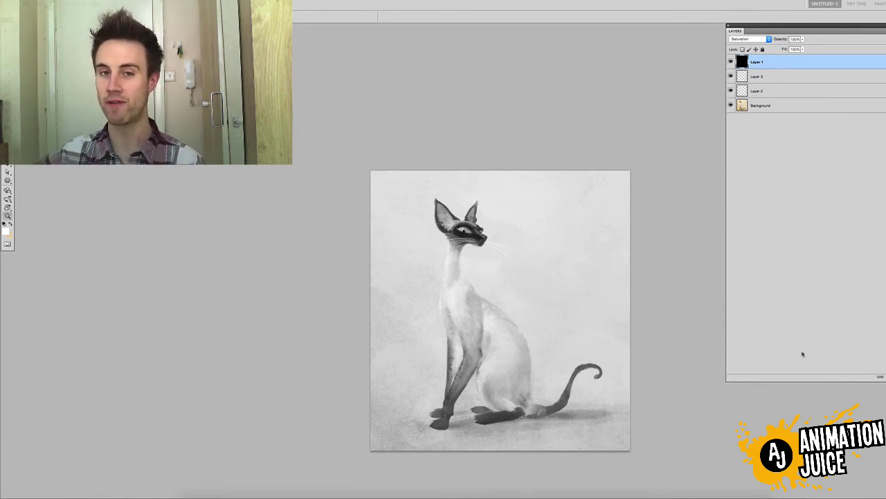
click(757, 41)
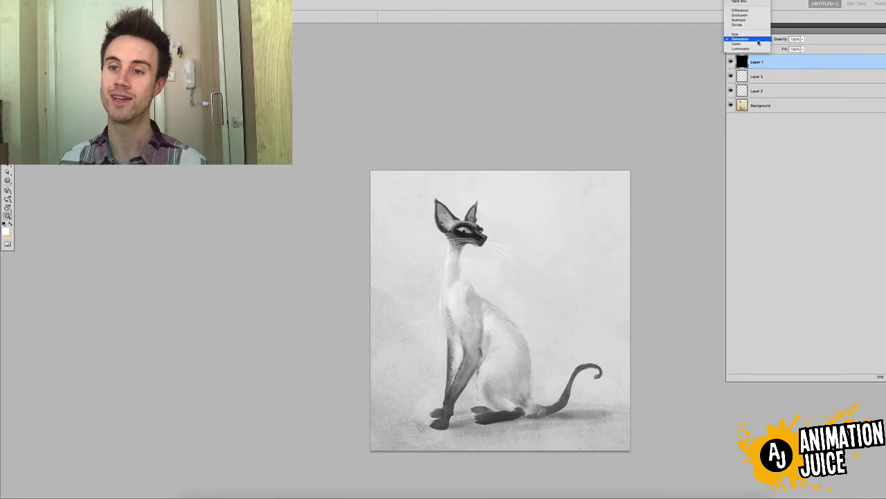
click(758, 40)
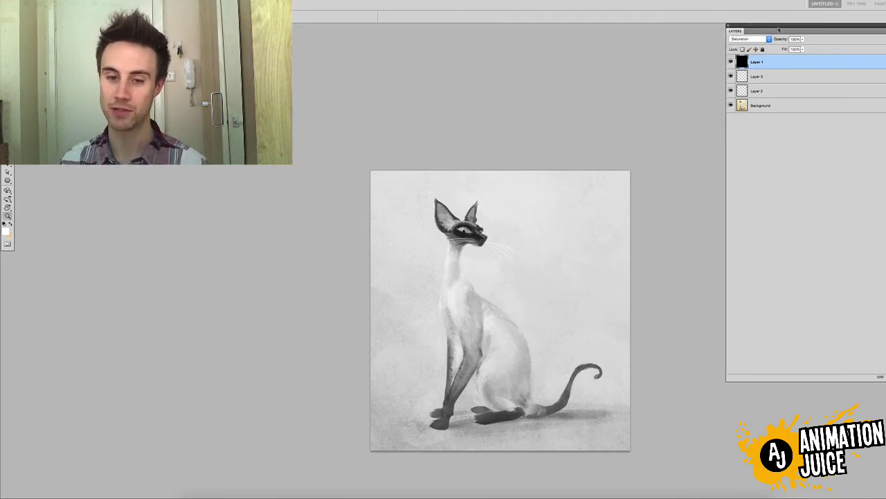